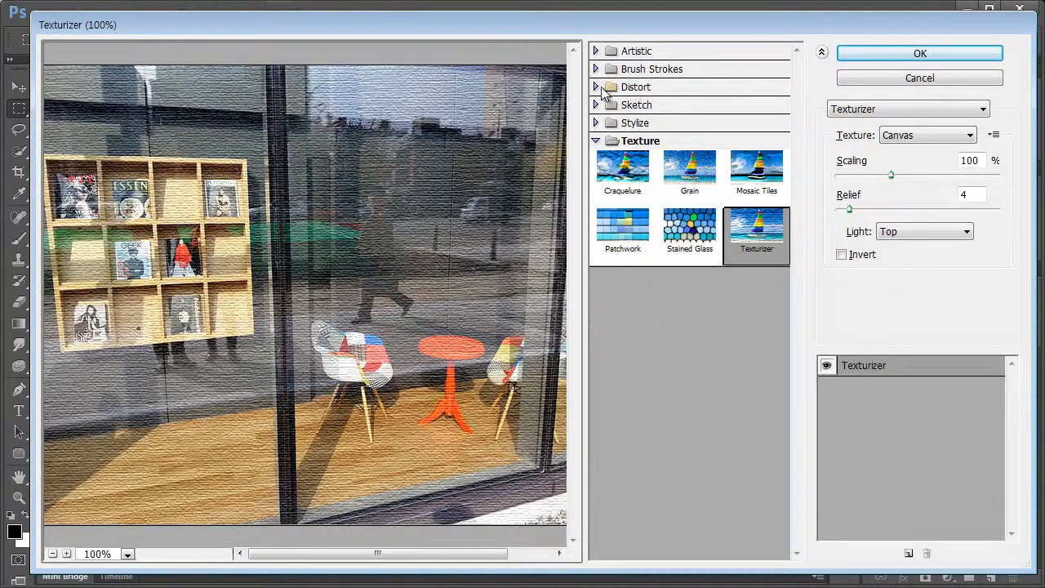
Step: Try the Ocean Ripple distortion on the photo with a ripple size of 8 and a reduced ripple magnitude
{"action": "left_click", "coordinate": [611, 87]}
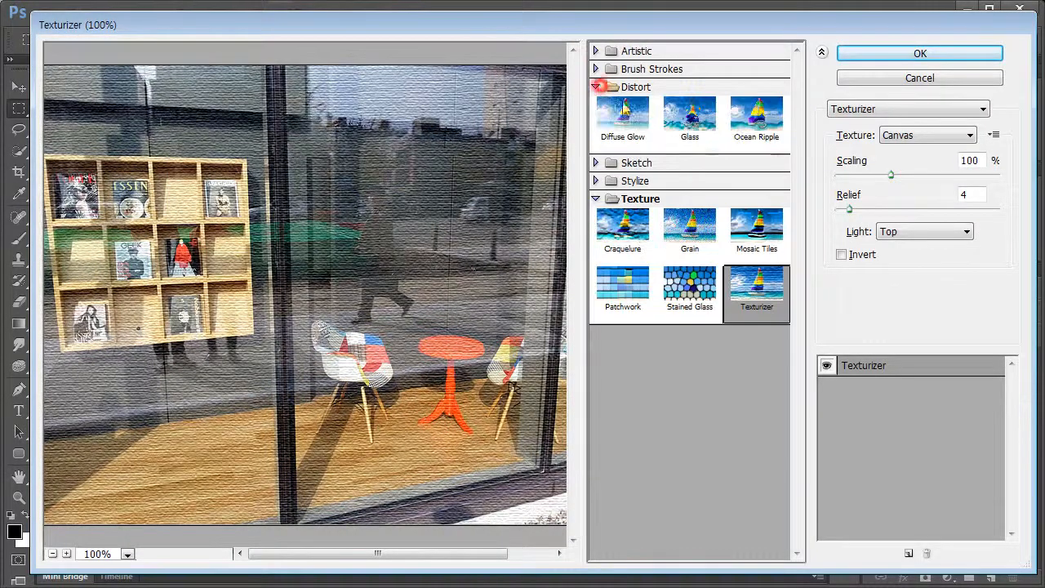
{"action": "left_click", "coordinate": [752, 122]}
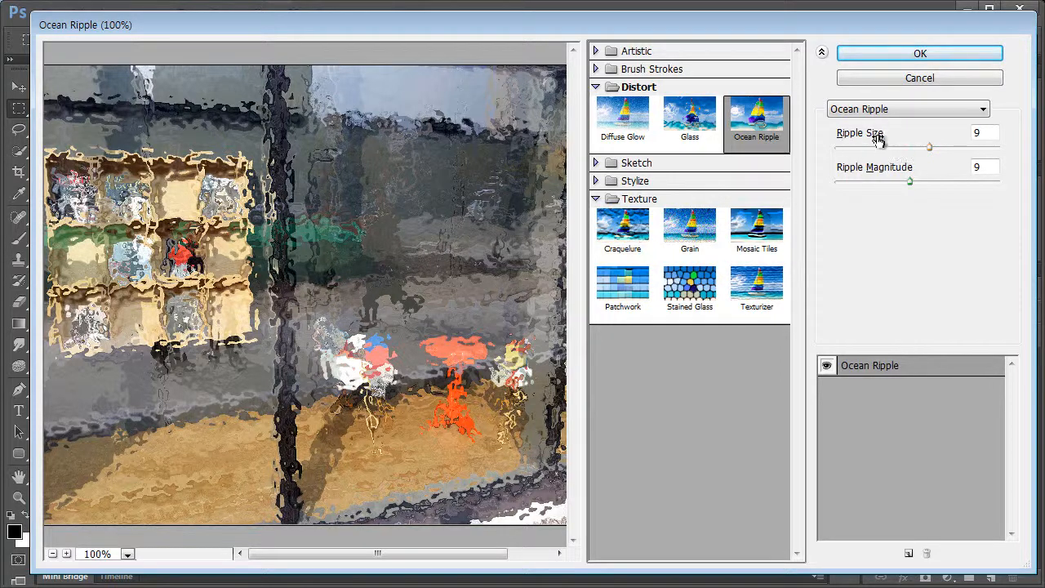
{"action": "left_click", "coordinate": [928, 147]}
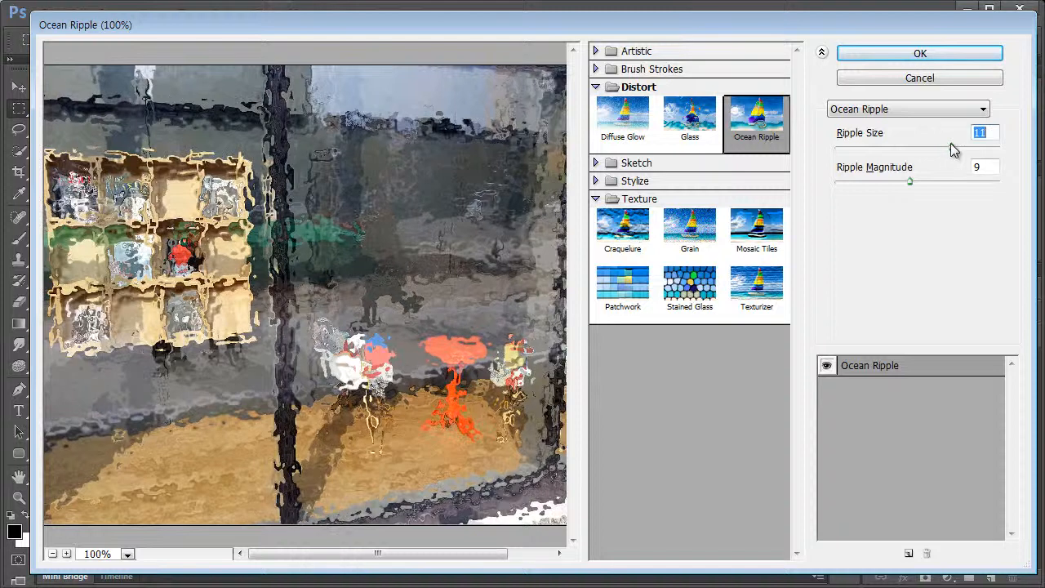
{"action": "left_click_drag", "start_coordinate": [926, 147], "coordinate": [878, 180]}
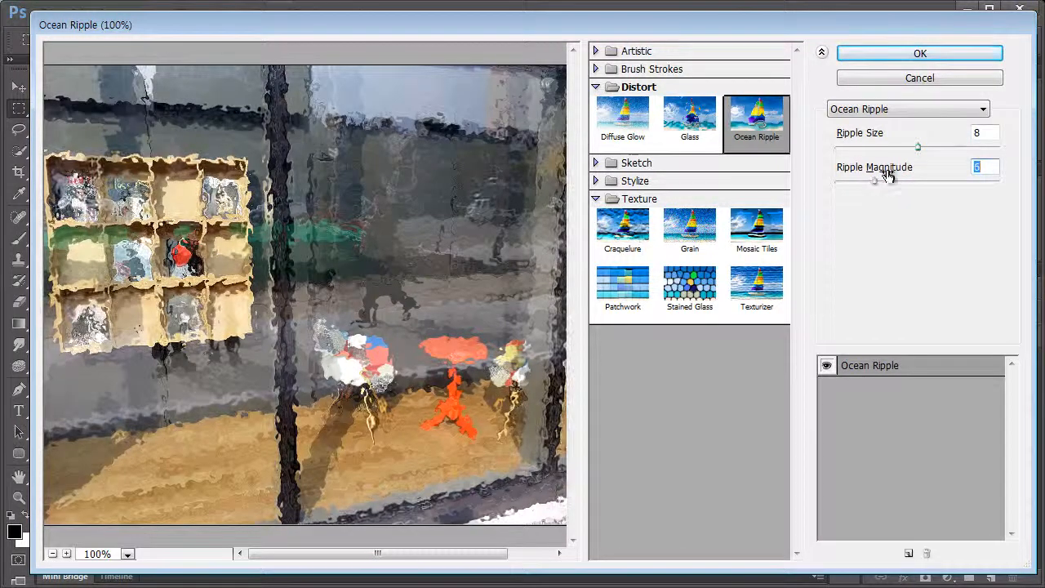
Step: Try the Glass distortion on the photo with distortion 6 and smoothness 3
{"action": "left_click", "coordinate": [706, 122]}
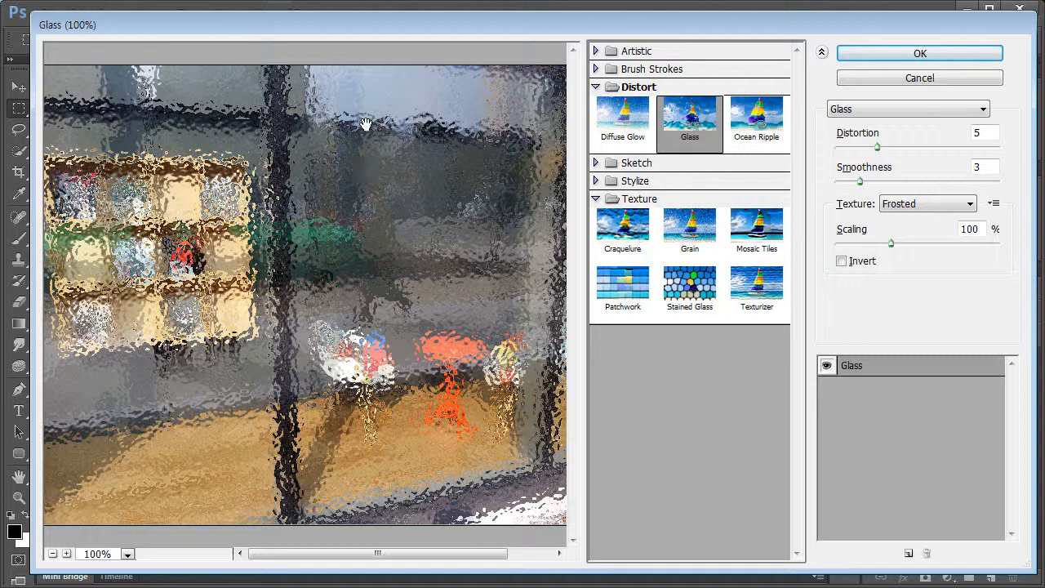
{"action": "left_click", "coordinate": [886, 148]}
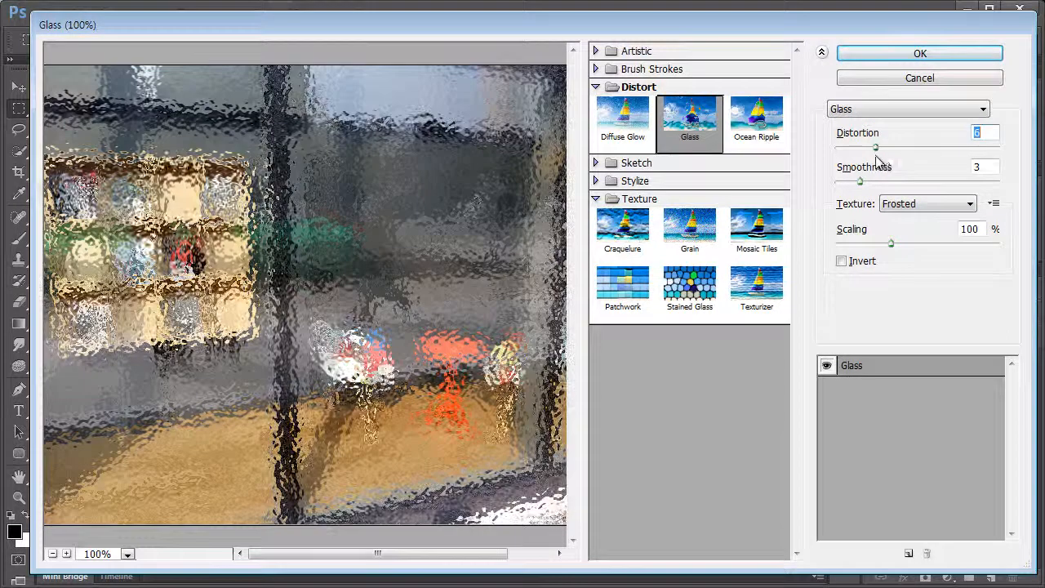
{"action": "mouse_move", "coordinate": [862, 181]}
{"action": "left_mouse_down"}
{"action": "mouse_move", "coordinate": [895, 182]}
{"action": "mouse_move", "coordinate": [869, 188]}
{"action": "left_mouse_up"}
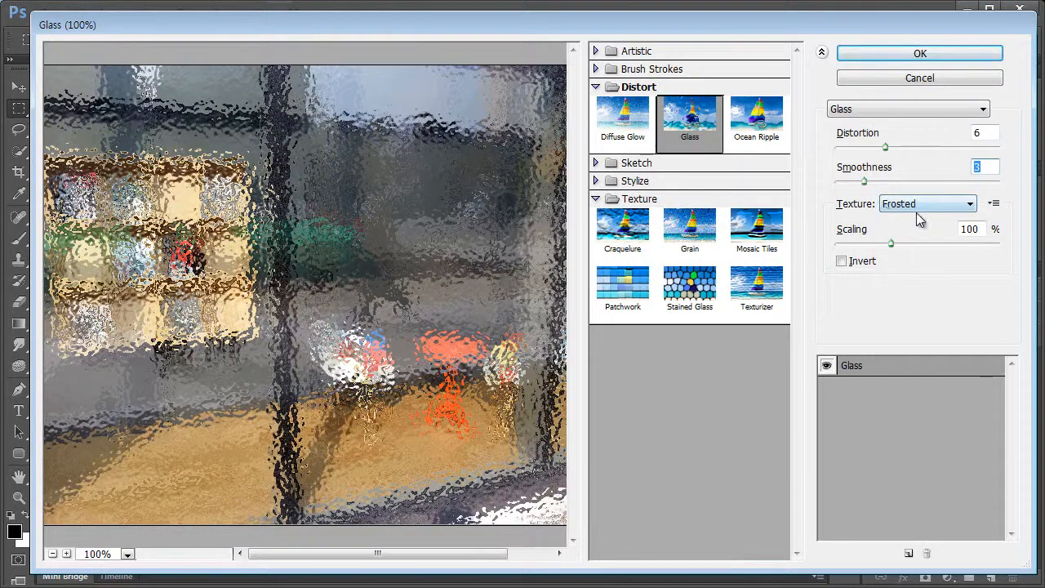
Step: Try the Blocks, Canvas and Tiny Lens textures for the Glass distortion
{"action": "left_click", "coordinate": [962, 205]}
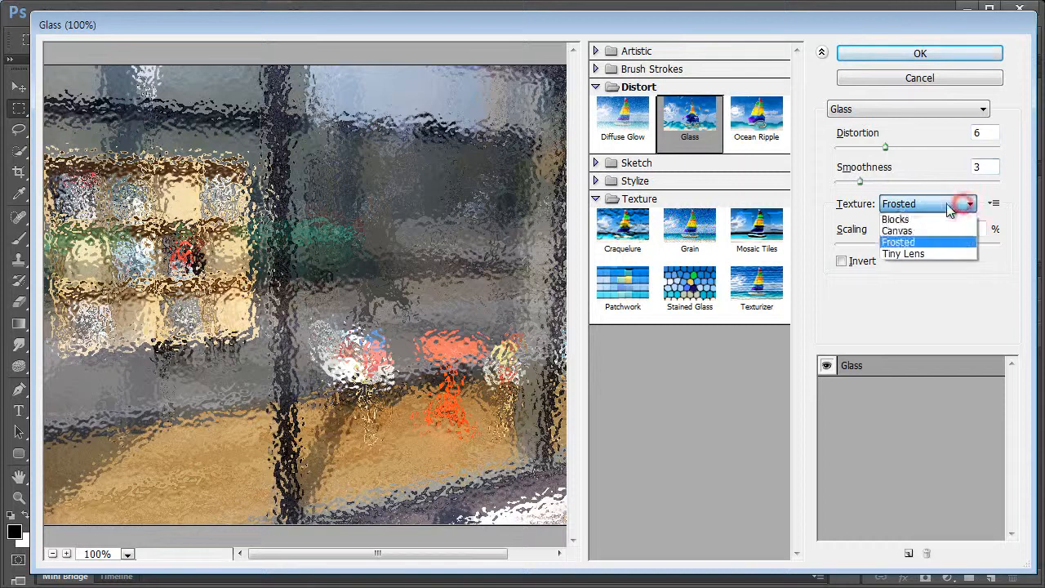
{"action": "left_click", "coordinate": [923, 219]}
{"action": "left_click", "coordinate": [899, 207]}
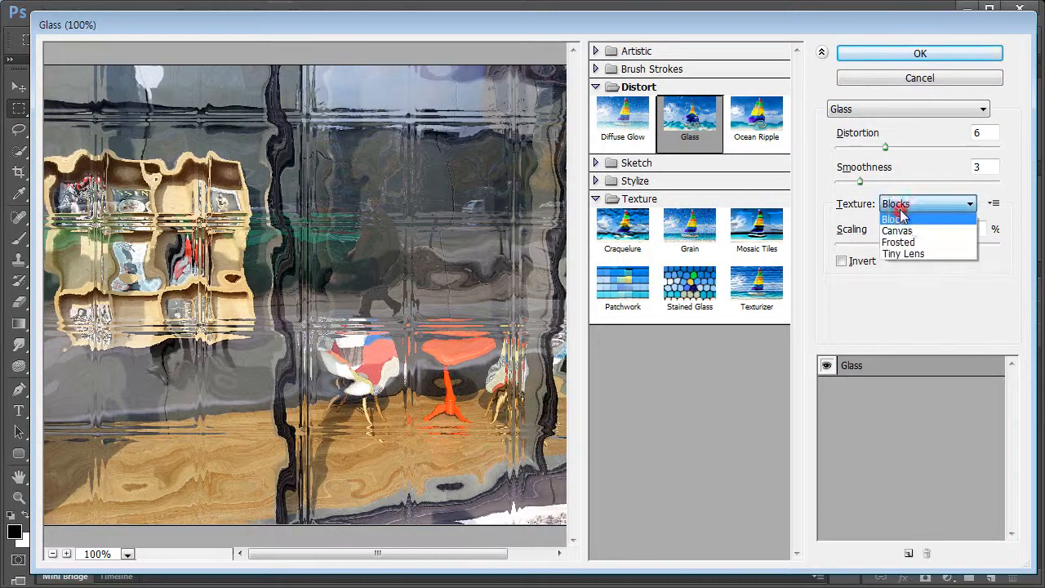
{"action": "left_click", "coordinate": [897, 222]}
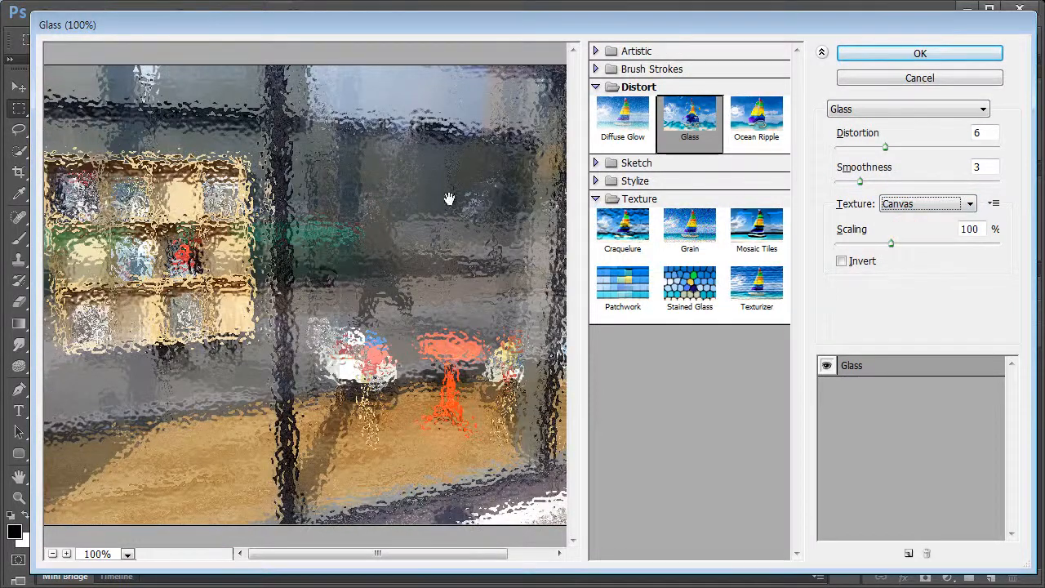
{"action": "left_click", "coordinate": [908, 206]}
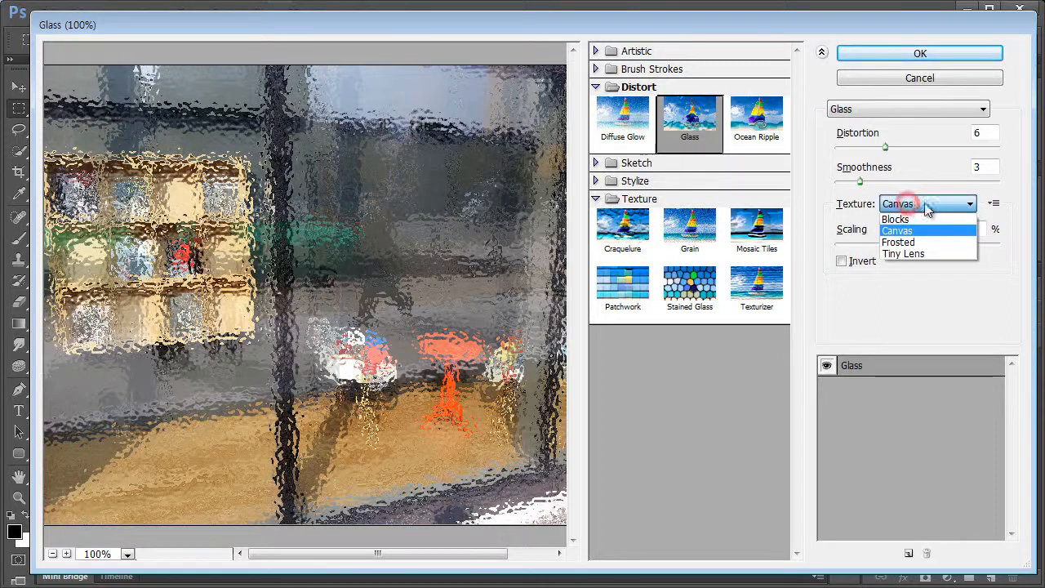
{"action": "left_click", "coordinate": [931, 254]}
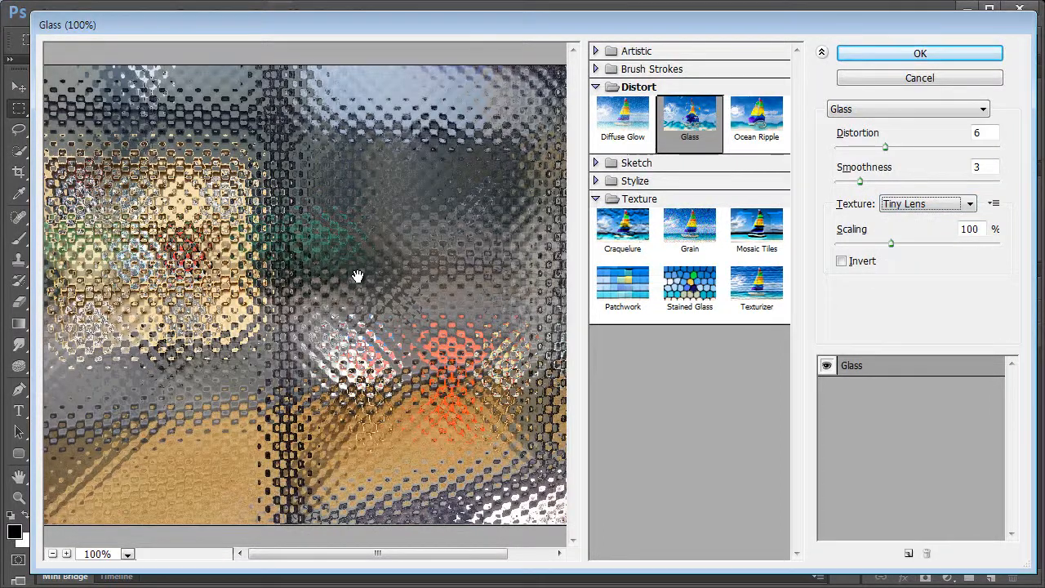
{"action": "left_click", "coordinate": [784, 172]}
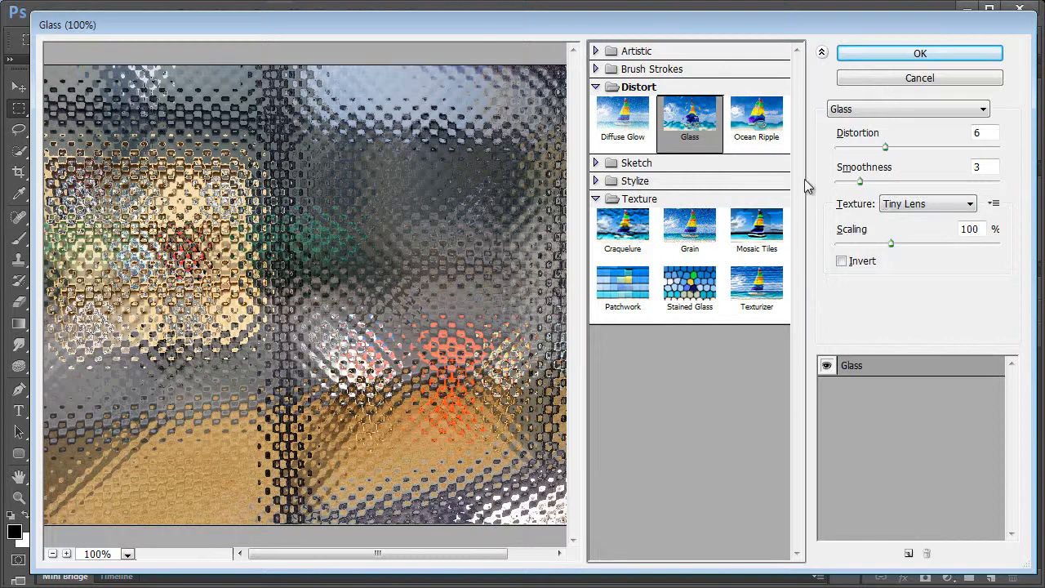
Step: Try the Diffuse Glow filter with graininess 4, glow amount 10 and clear amount 14, leaving the filter gallery without applying it
{"action": "left_click", "coordinate": [626, 130]}
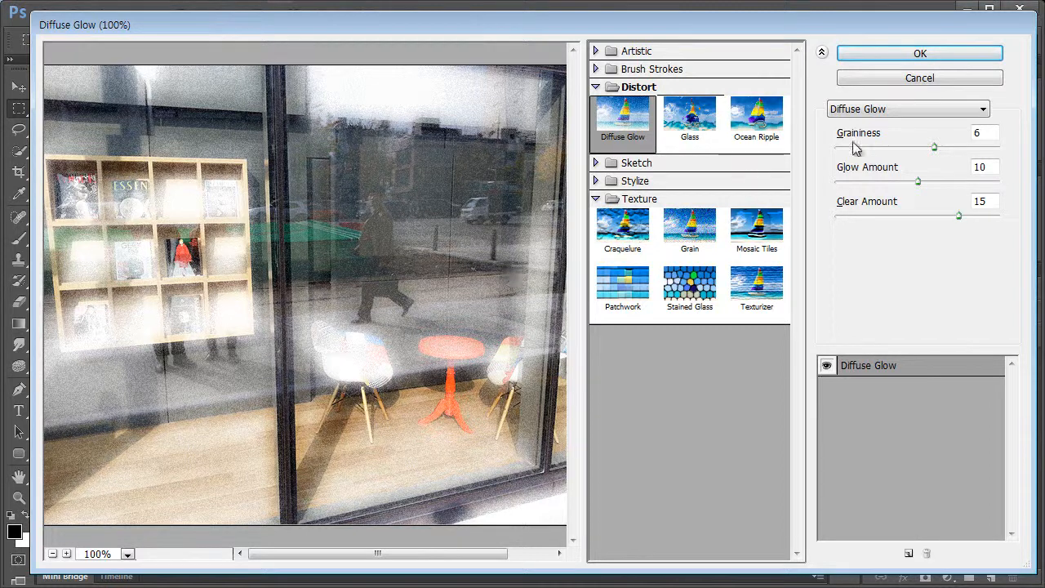
{"action": "left_click_drag", "start_coordinate": [929, 148], "coordinate": [963, 227]}
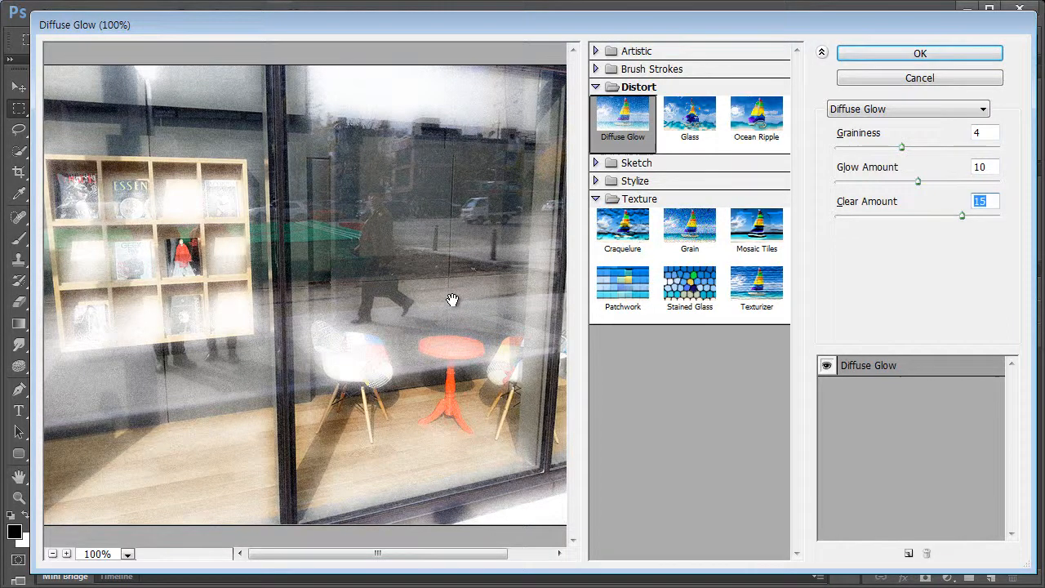
{"action": "mouse_move", "coordinate": [962, 216]}
{"action": "left_mouse_down"}
{"action": "mouse_move", "coordinate": [900, 223]}
{"action": "mouse_move", "coordinate": [948, 221]}
{"action": "left_mouse_up"}
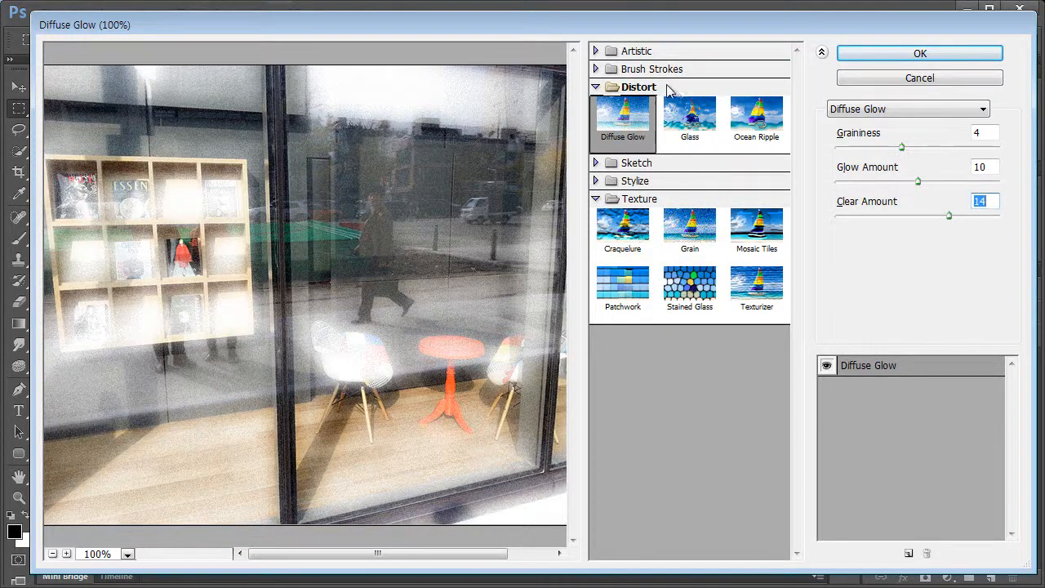
{"action": "left_click", "coordinate": [875, 82]}
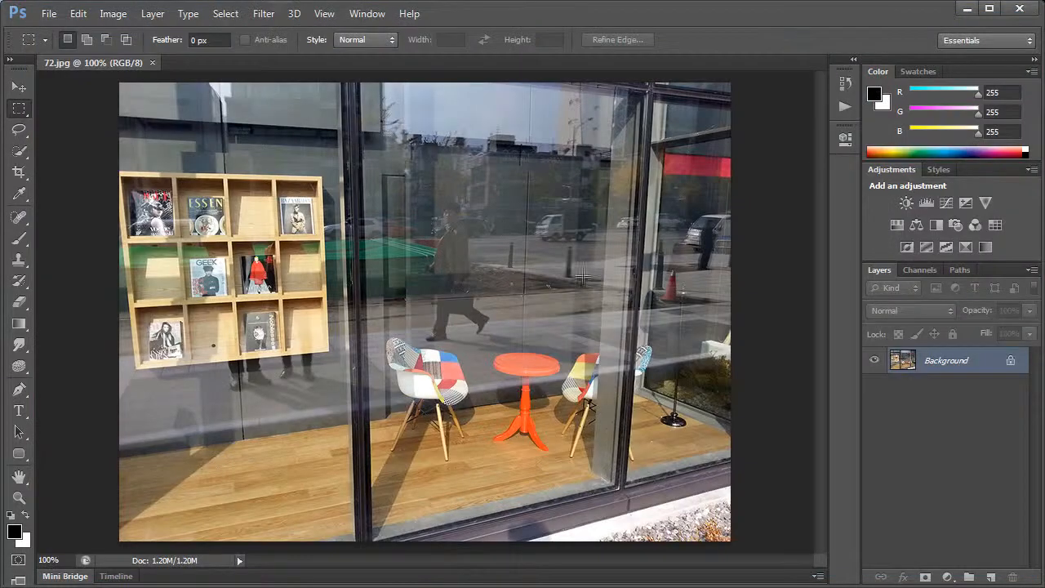
Step: Try the Pinch distortion at 84% with the whole photo in the preview, without applying it
{"action": "left_click", "coordinate": [262, 14]}
{"action": "mouse_move", "coordinate": [281, 204]}
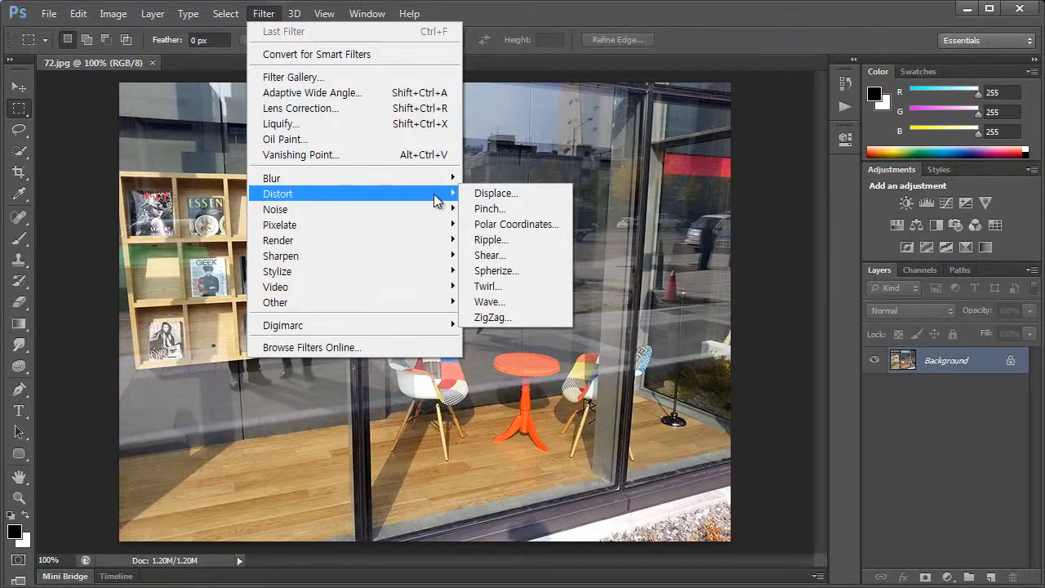
{"action": "mouse_move", "coordinate": [349, 189]}
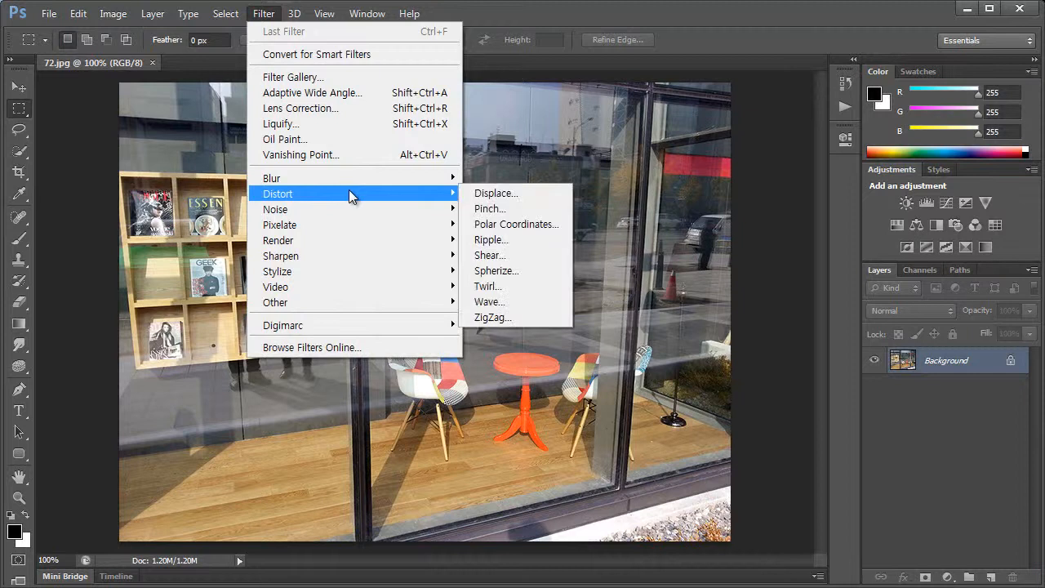
{"action": "left_click", "coordinate": [516, 209]}
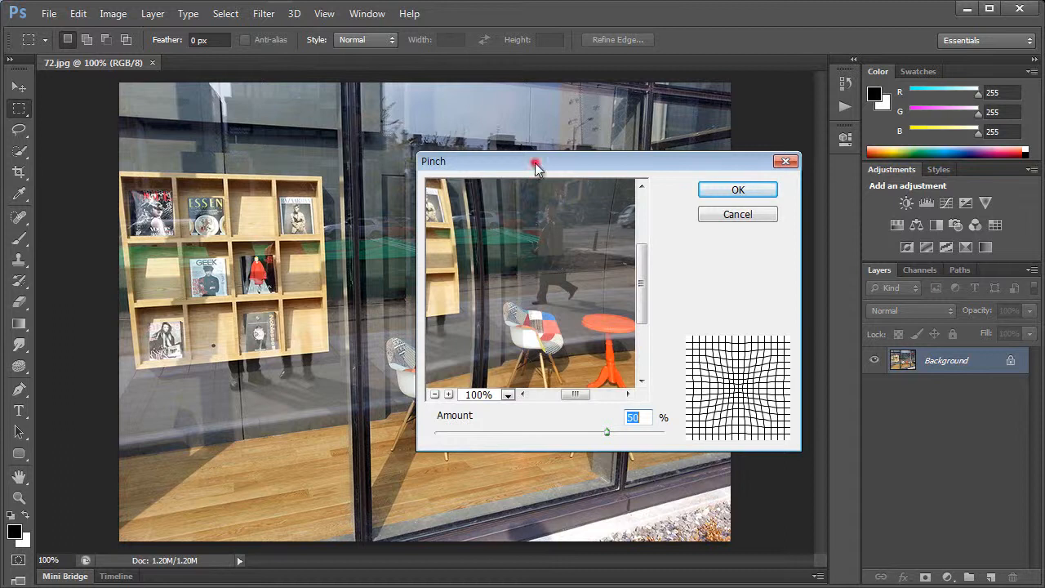
{"action": "left_click_drag", "start_coordinate": [537, 167], "coordinate": [711, 207]}
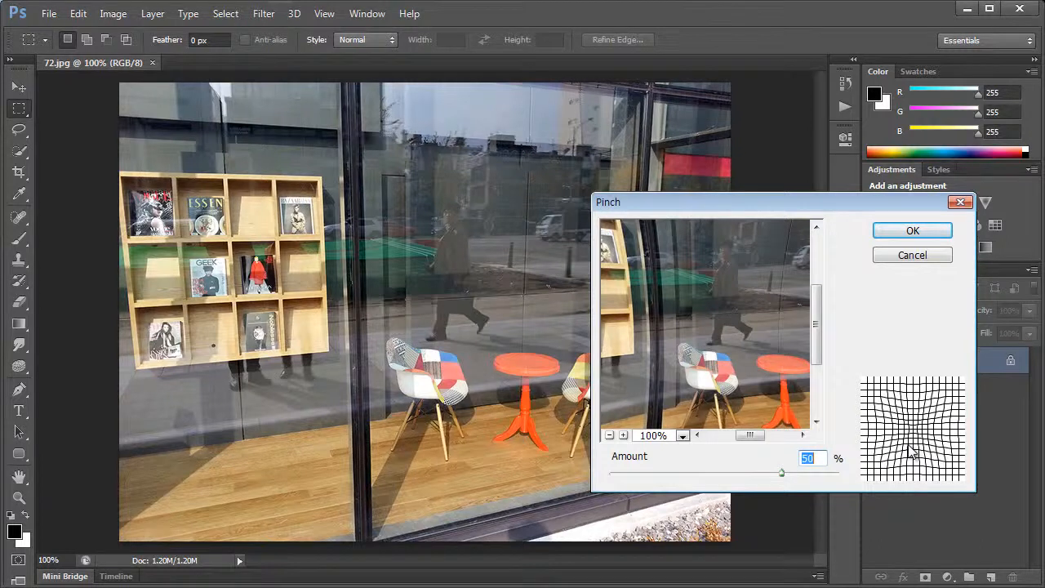
{"action": "left_click_drag", "start_coordinate": [786, 474], "coordinate": [820, 489]}
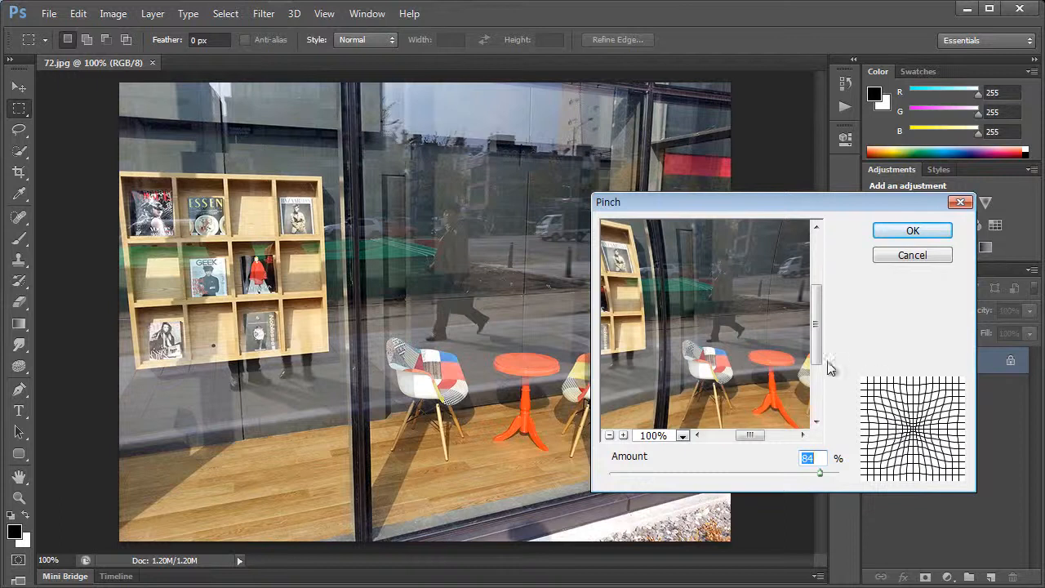
{"action": "left_click", "coordinate": [609, 436]}
{"action": "left_click", "coordinate": [609, 435]}
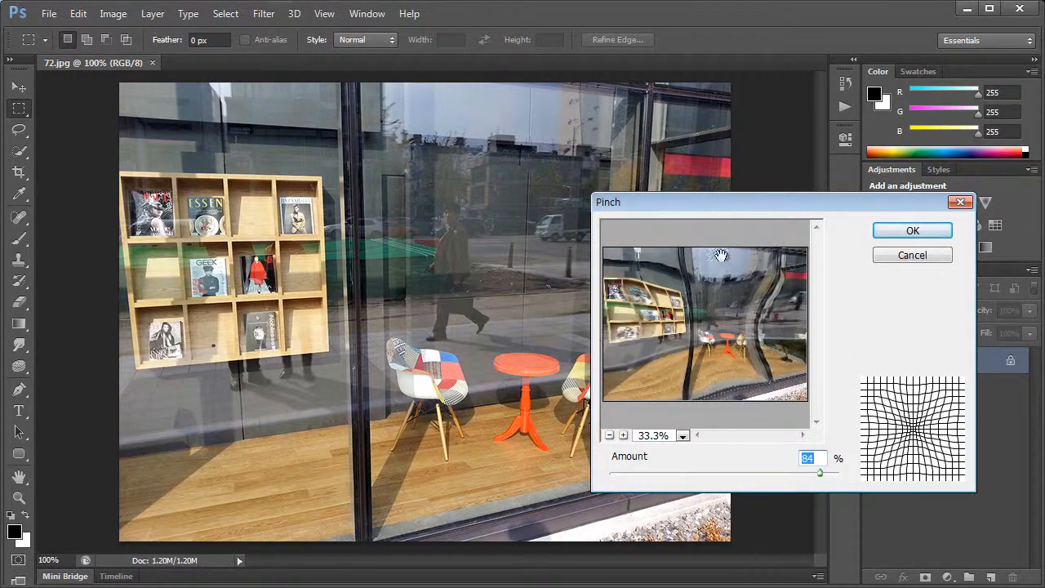
{"action": "left_click", "coordinate": [887, 255]}
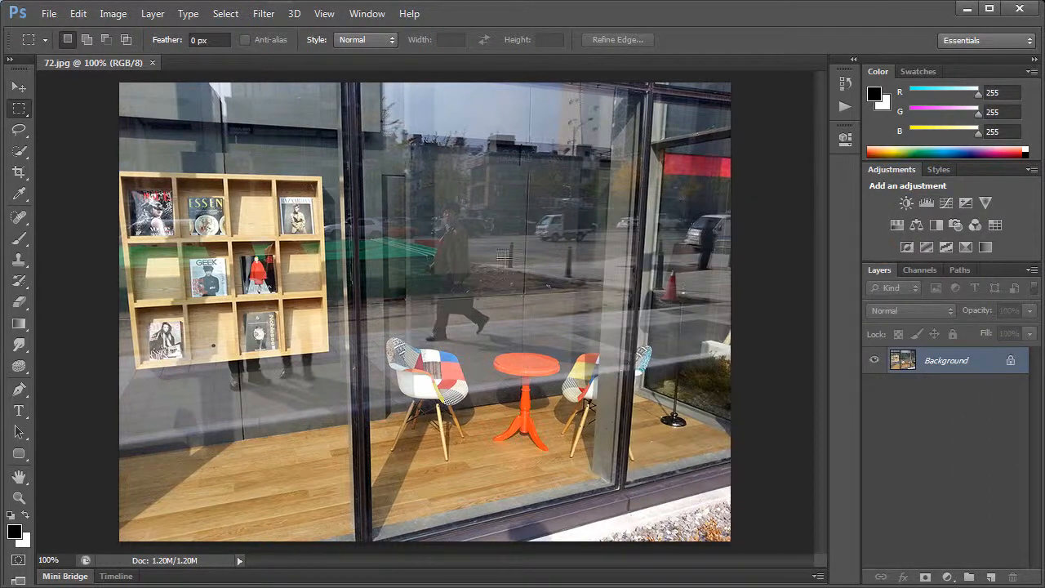
Step: Try the Spherize distortion at 71% in Normal mode with the whole photo in the preview, without applying it
{"action": "left_click", "coordinate": [264, 14]}
{"action": "left_click", "coordinate": [293, 193]}
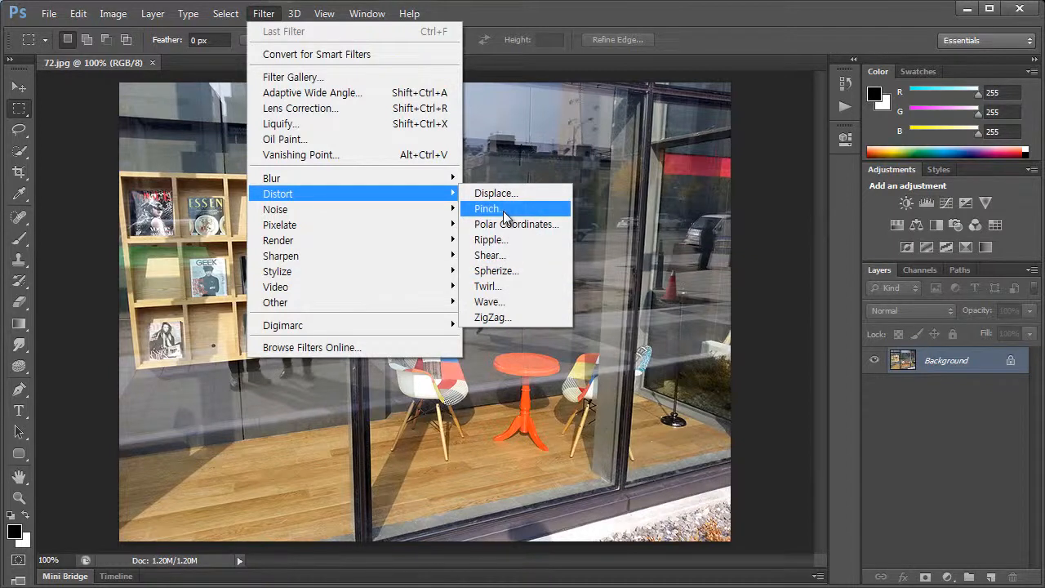
{"action": "left_click", "coordinate": [507, 272]}
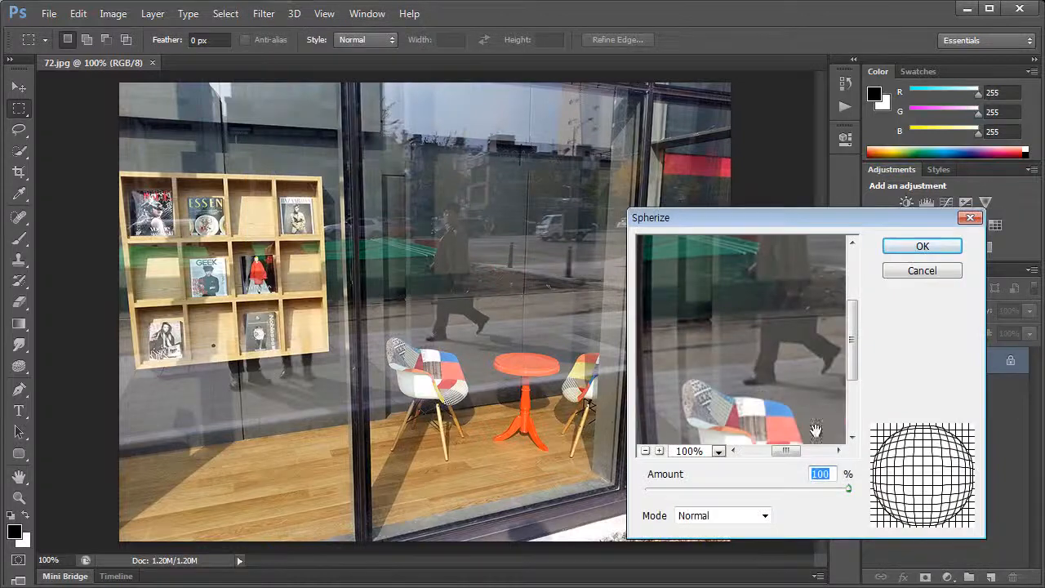
{"action": "left_click", "coordinate": [646, 451]}
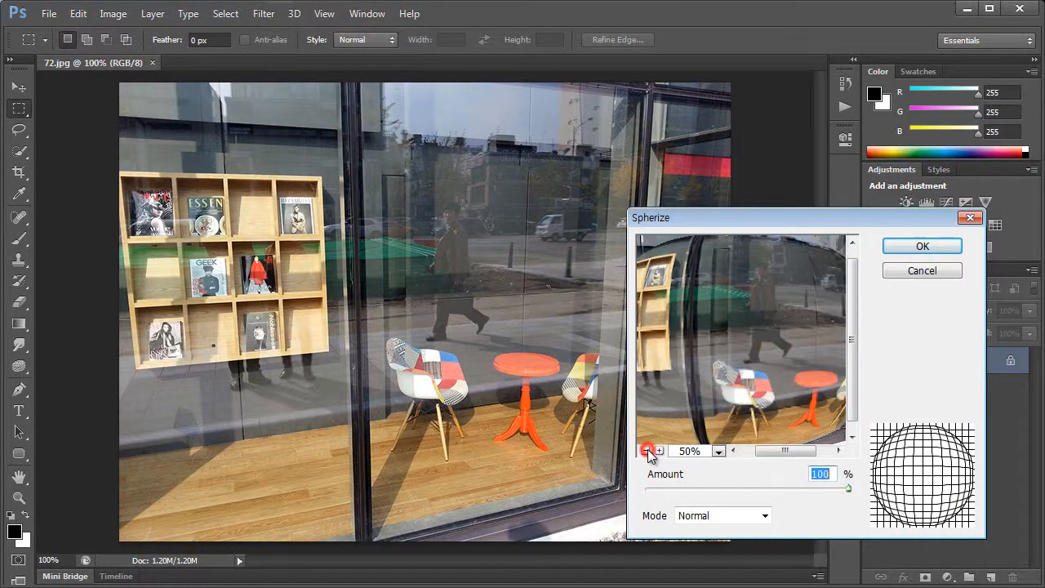
{"action": "left_click", "coordinate": [646, 451]}
{"action": "left_click", "coordinate": [646, 451]}
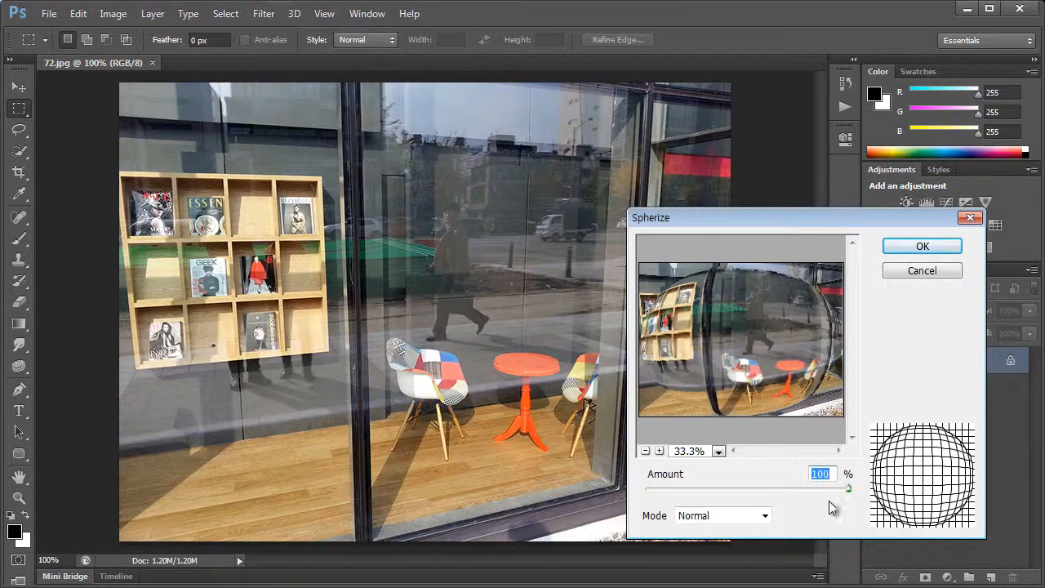
{"action": "left_click_drag", "start_coordinate": [849, 488], "coordinate": [818, 491]}
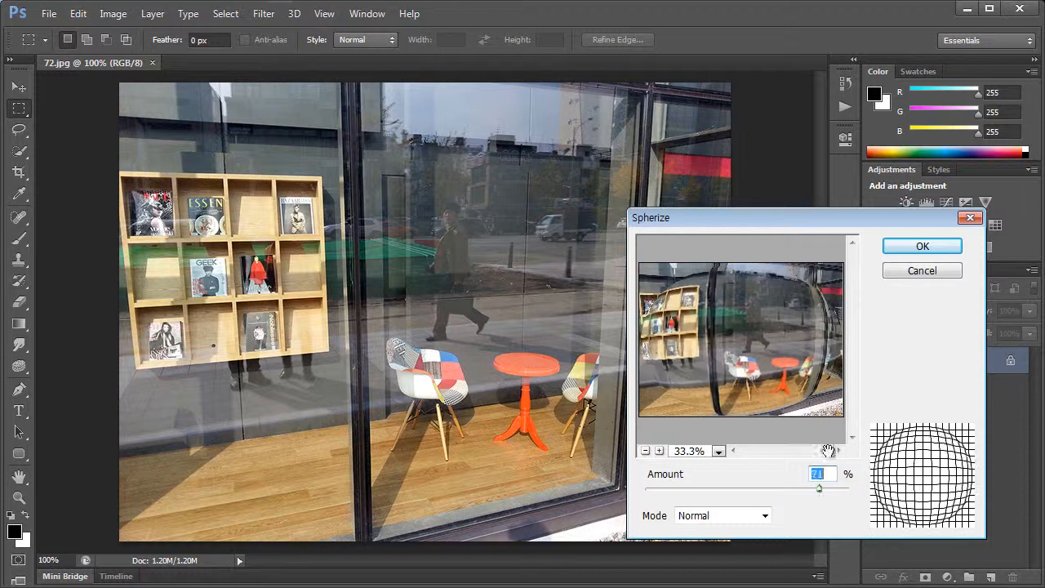
{"action": "left_click", "coordinate": [899, 275]}
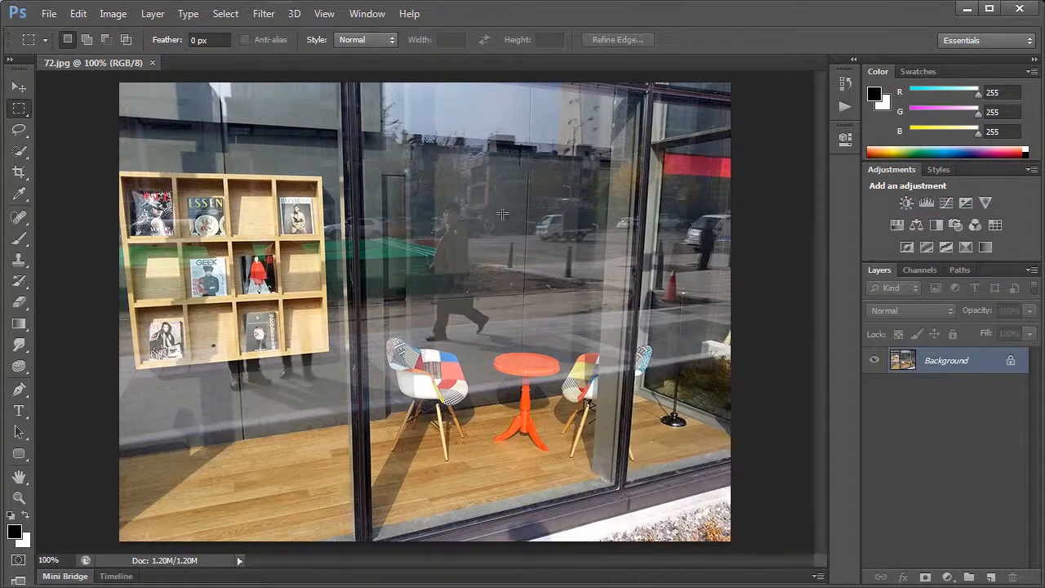
Step: Start the Shear distortion and bend its vertical line into a wavy curve with three intermediate points
{"action": "left_click", "coordinate": [265, 14]}
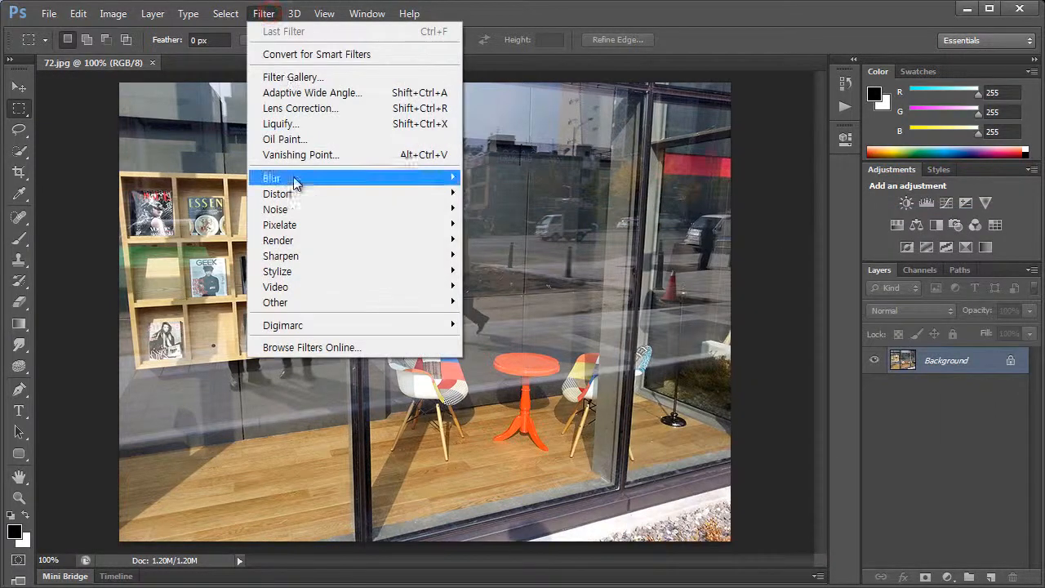
{"action": "mouse_move", "coordinate": [295, 194]}
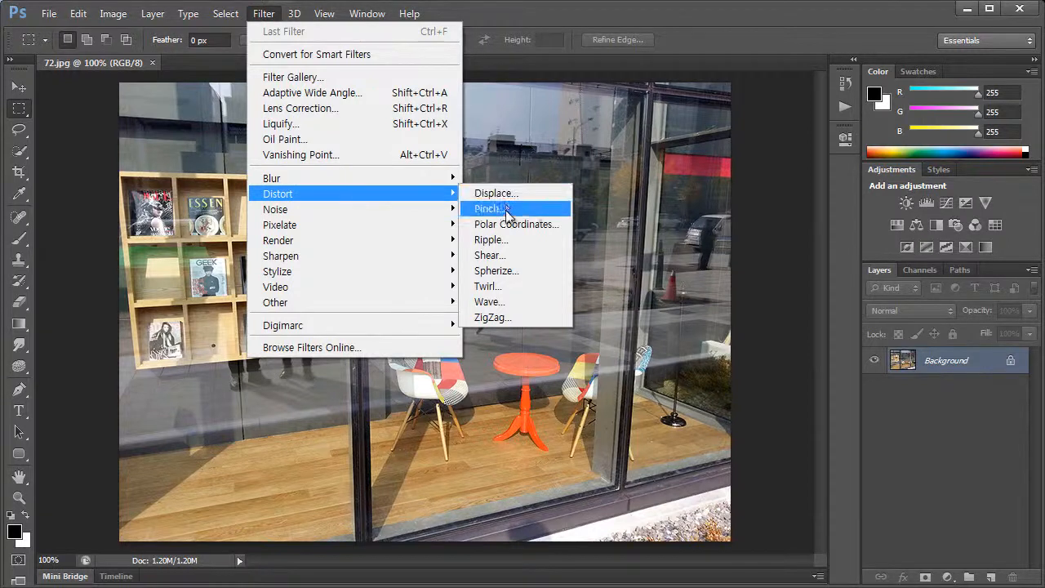
{"action": "left_click", "coordinate": [500, 255]}
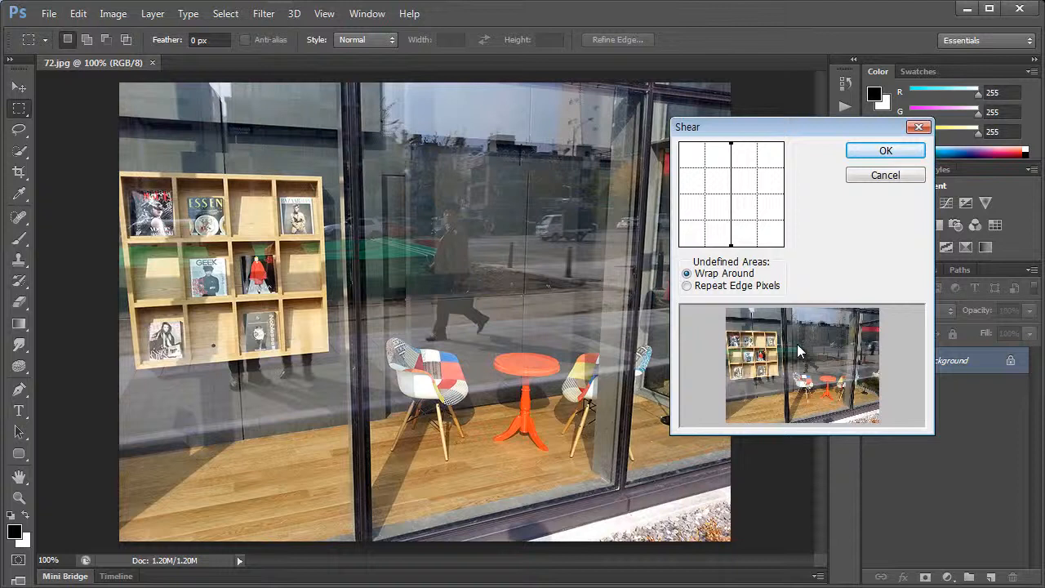
{"action": "left_click_drag", "start_coordinate": [733, 171], "coordinate": [743, 172]}
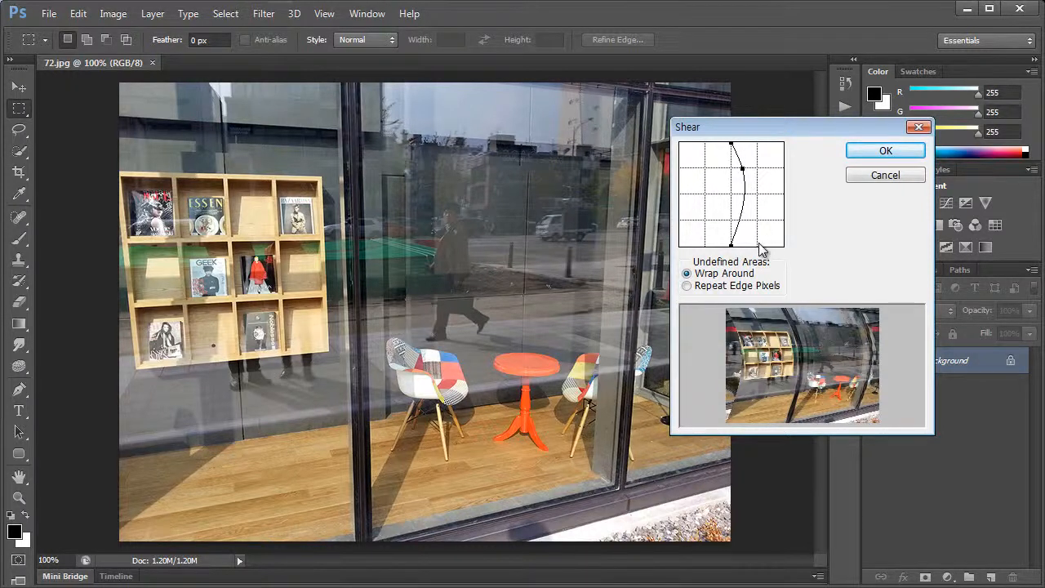
{"action": "left_click_drag", "start_coordinate": [745, 199], "coordinate": [741, 224]}
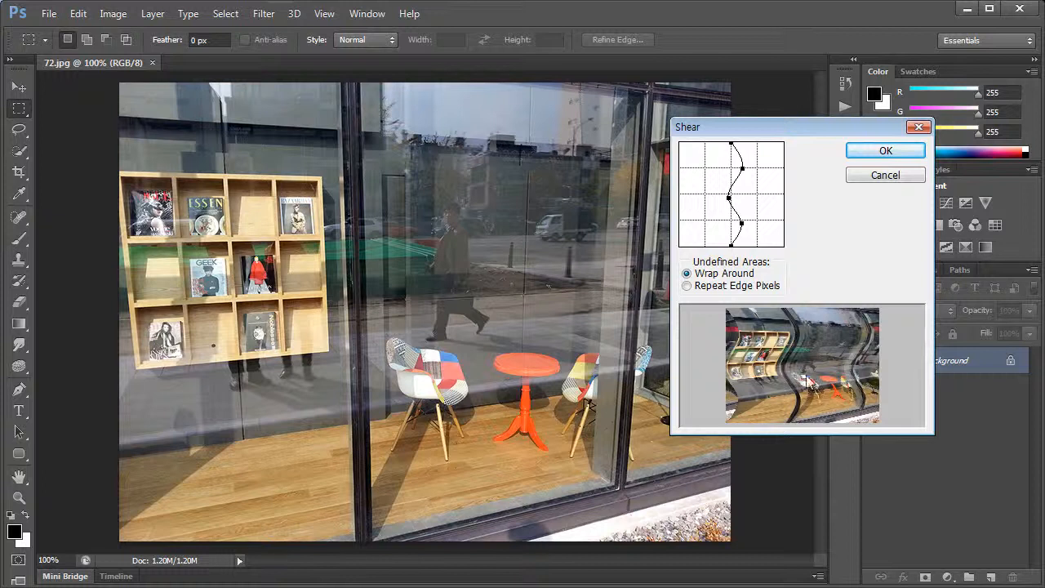
Step: Compare Wrap Around with Repeat Edge Pixels for the undefined areas, and apply the shear with Repeat Edge Pixels
{"action": "left_click", "coordinate": [722, 274]}
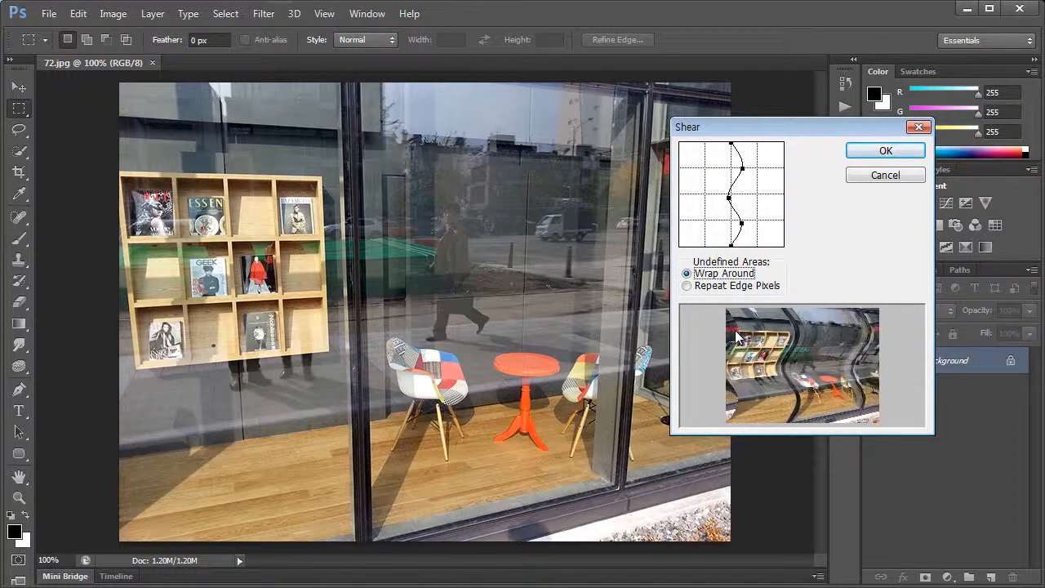
{"action": "left_click", "coordinate": [691, 287]}
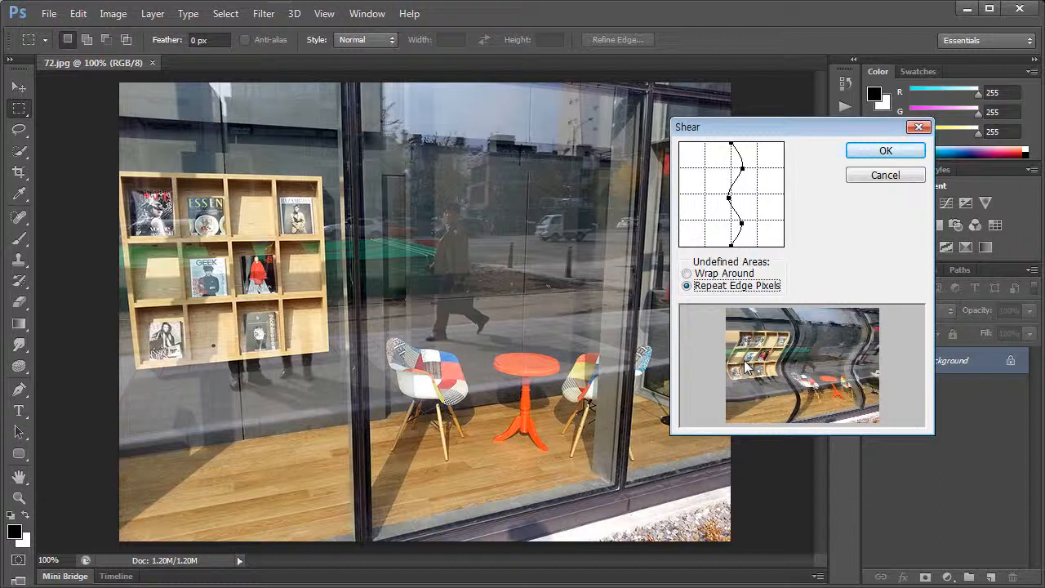
{"action": "left_click", "coordinate": [875, 151]}
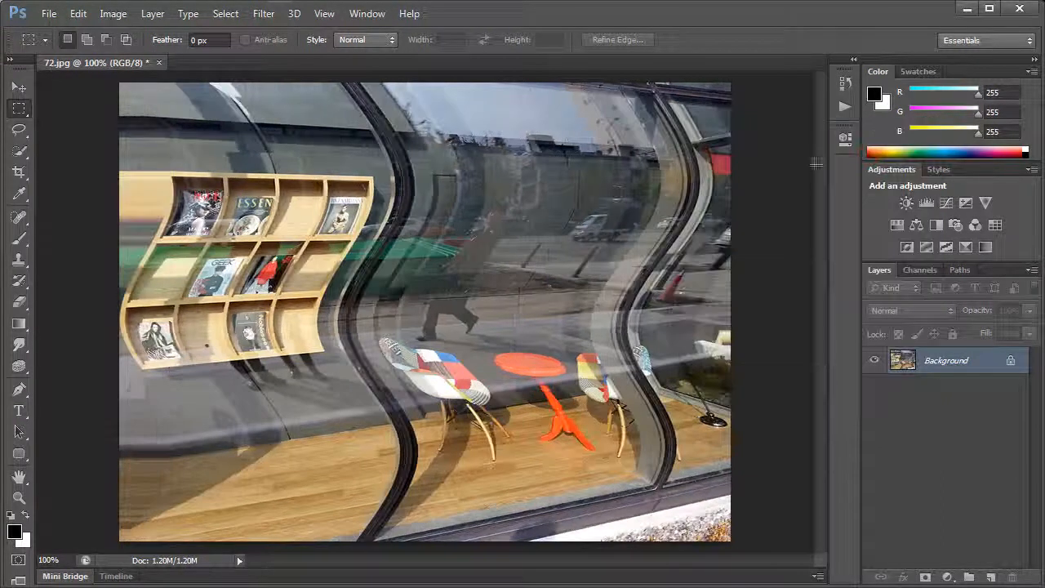